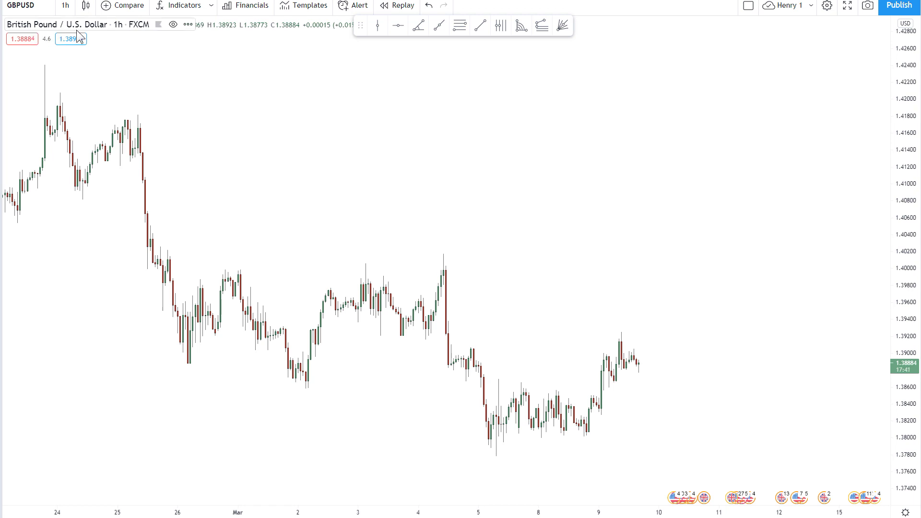
# Step: Measure 10 bars (10h) from the 2 Mar 03:00 low, reading a 0.00007 price change
pyautogui.keyDown('shift'); pyautogui.click(314, 382); pyautogui.keyUp('shift')
pyautogui.click(331, 381)
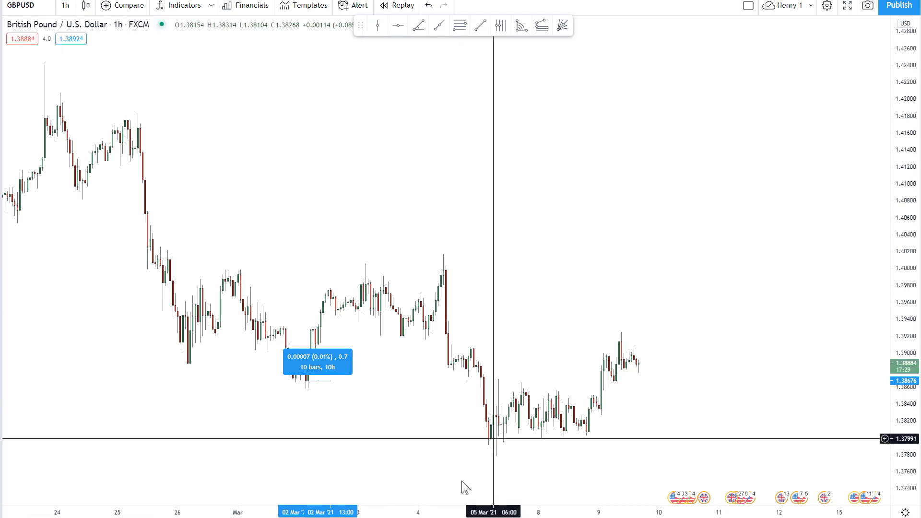
# Step: In Calculator, compute 10 × 10 × 10
pyautogui.hotkey('alt', 'Tab')
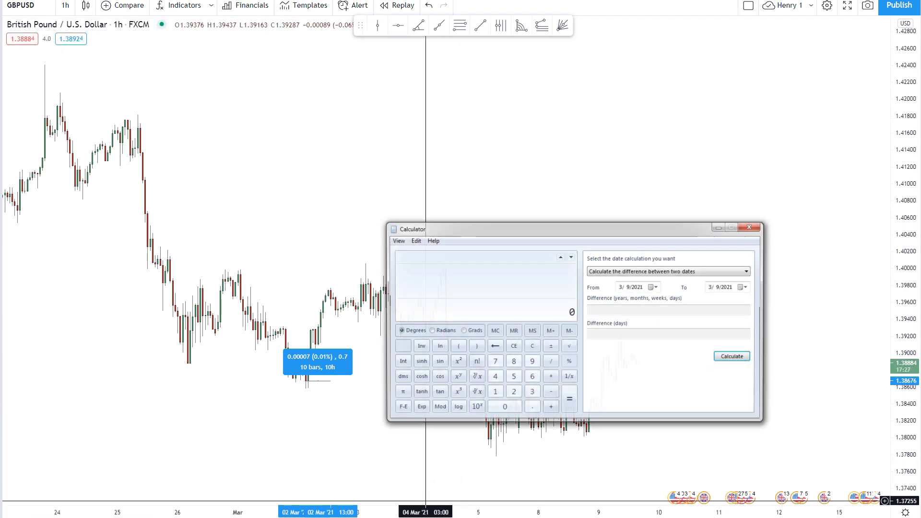
pyautogui.click(495, 391)
pyautogui.click(501, 408)
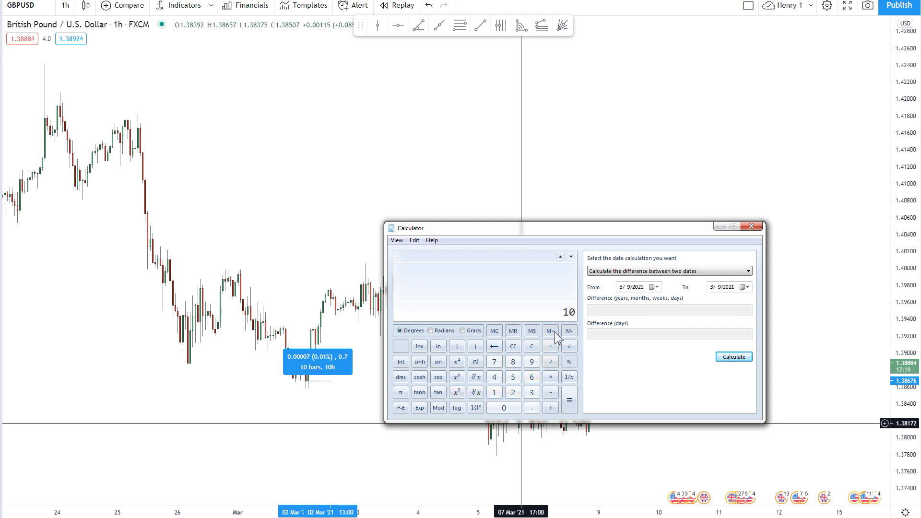
pyautogui.click(496, 395)
pyautogui.click(502, 408)
pyautogui.click(552, 379)
pyautogui.click(494, 393)
pyautogui.click(504, 408)
pyautogui.click(565, 402)
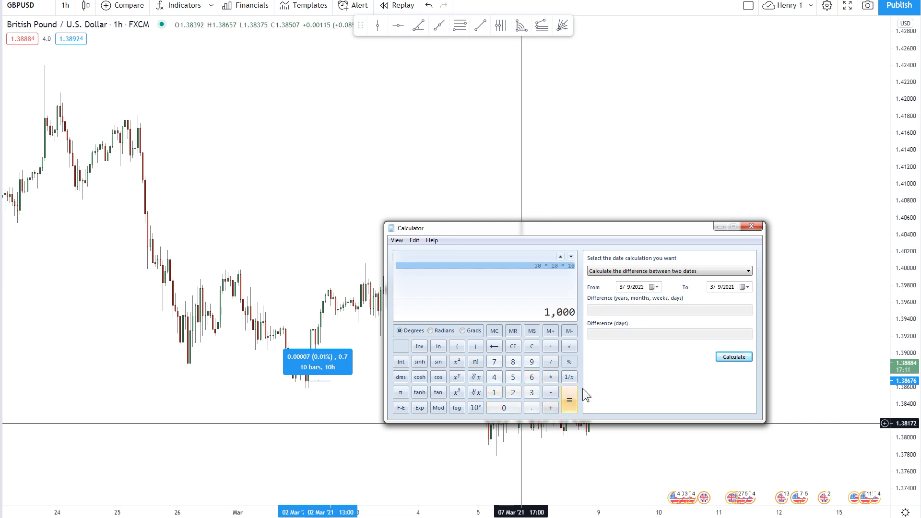
# Step: Compute sqrt(cube(10)), giving about 31.62
pyautogui.click(493, 394)
pyautogui.click(502, 407)
pyautogui.click(457, 393)
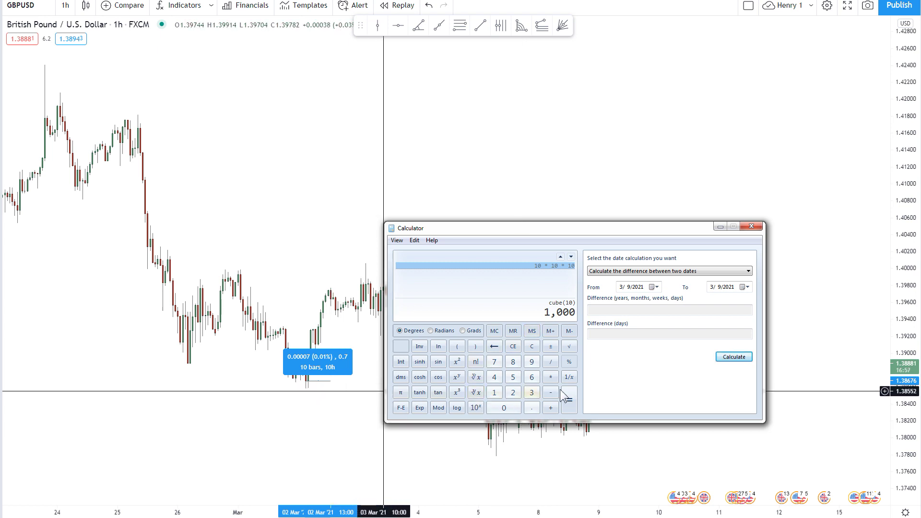
pyautogui.click(570, 348)
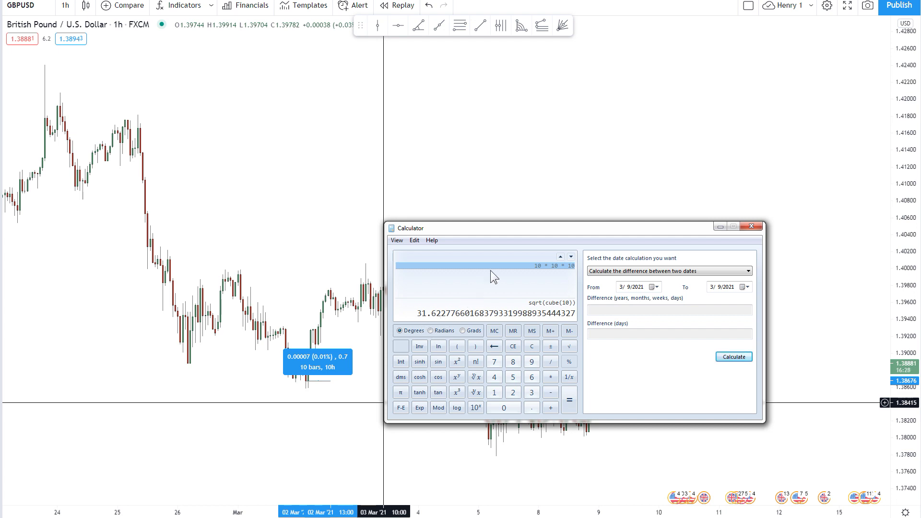
# Step: Measure 32 bars from 2 Mar 03:00 to 3 Mar 11:00 (-0.01490), then recentre Calculator
pyautogui.moveTo(500, 228); pyautogui.dragTo(920, 283)
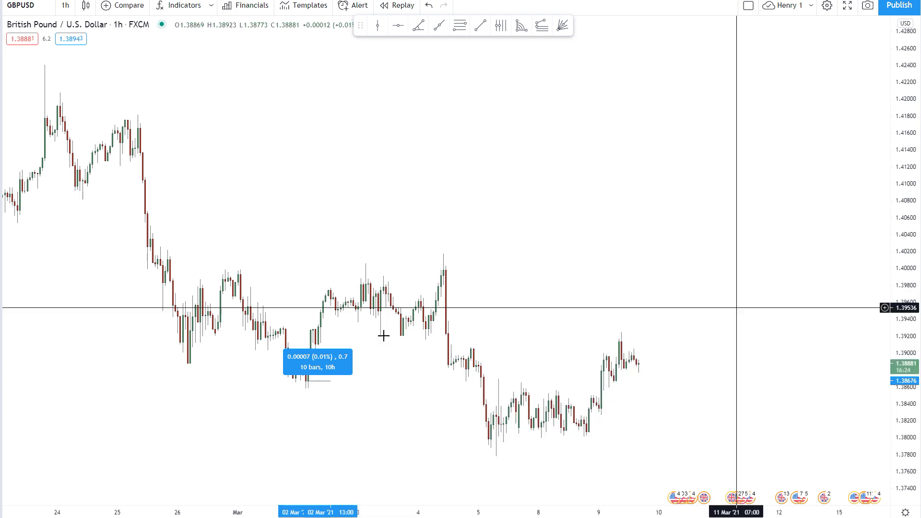
pyautogui.keyDown('shift'); pyautogui.click(306, 291); pyautogui.keyUp('shift')
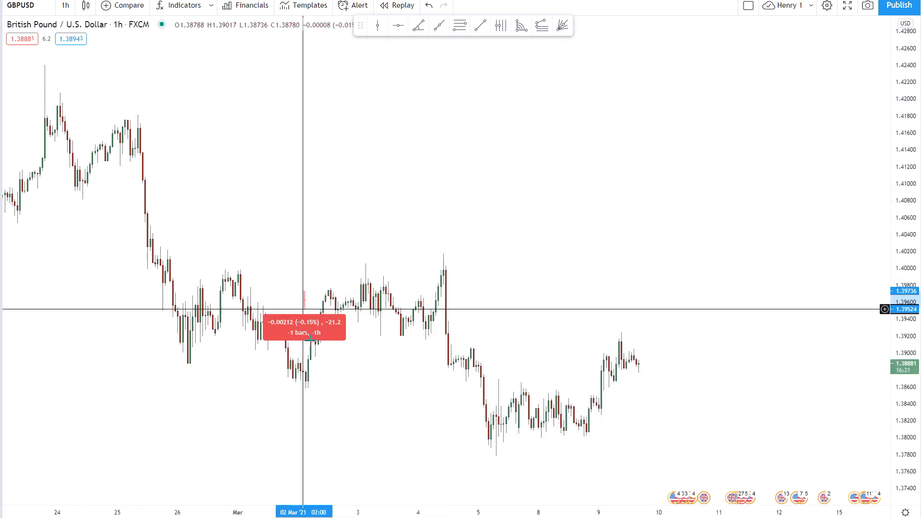
pyautogui.click(386, 416)
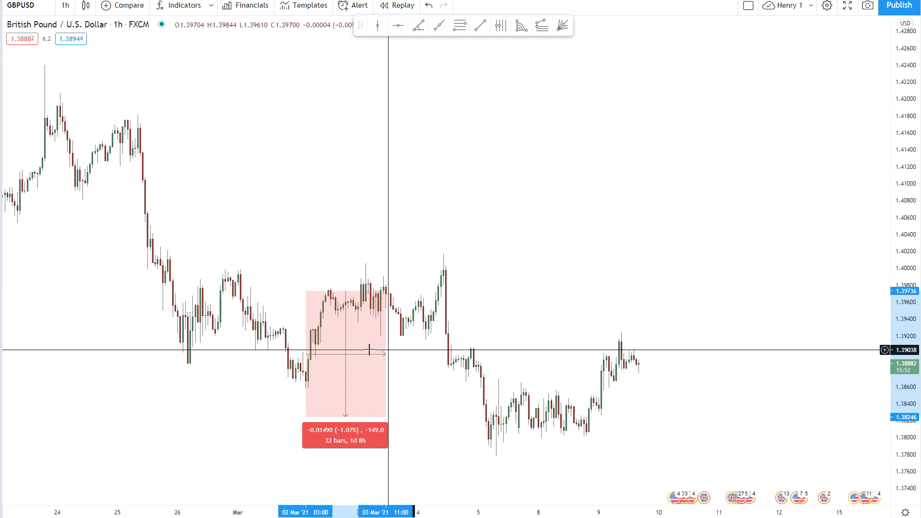
pyautogui.hotkey('alt', 'Tab')
pyautogui.moveTo(714, 288); pyautogui.dragTo(268, 247)
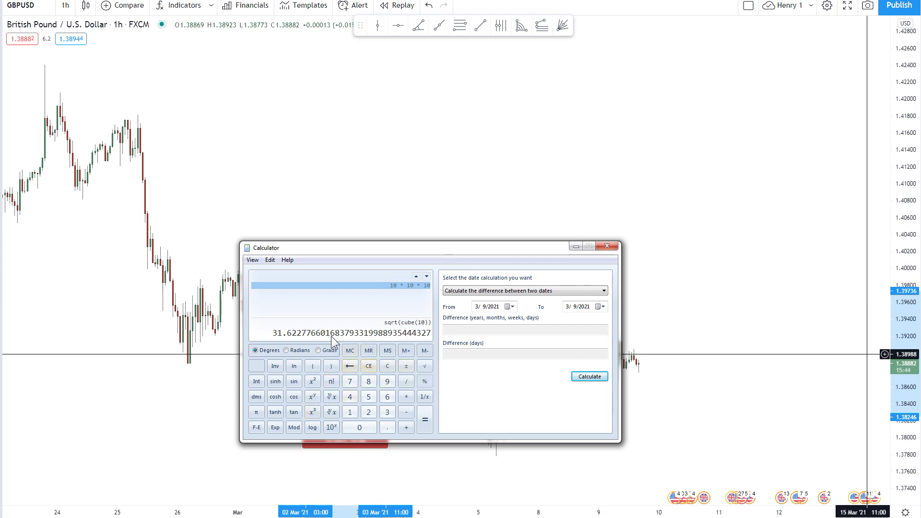
# Step: Clear the Calculator display and evaluate 10 ^ 1.5
pyautogui.press('Escape')
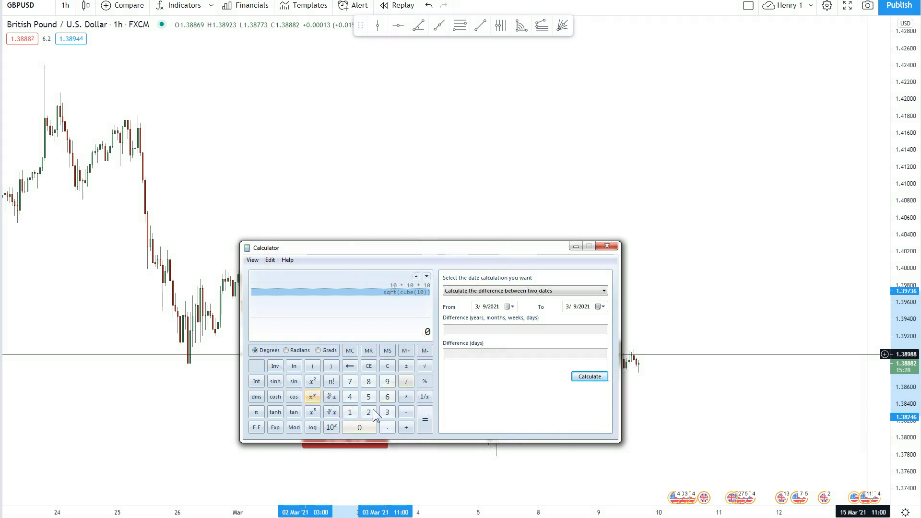
pyautogui.click(349, 412)
pyautogui.click(357, 427)
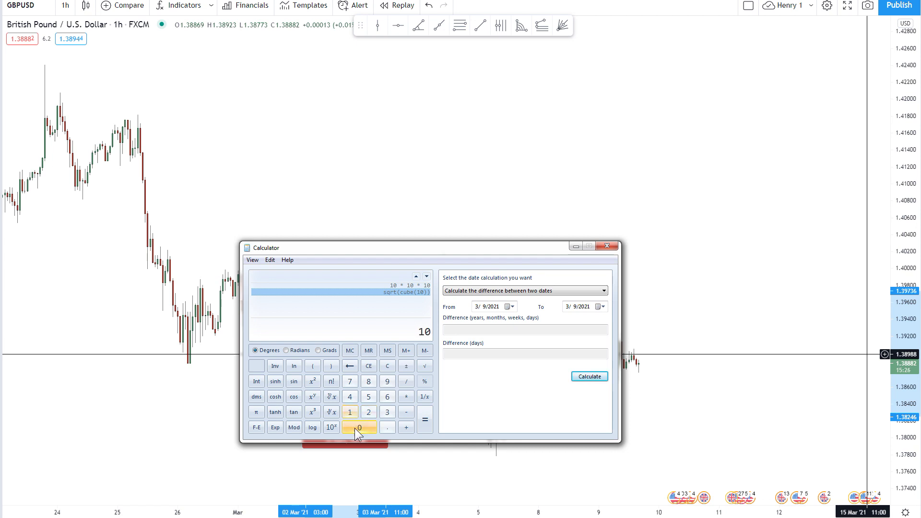
pyautogui.click(311, 398)
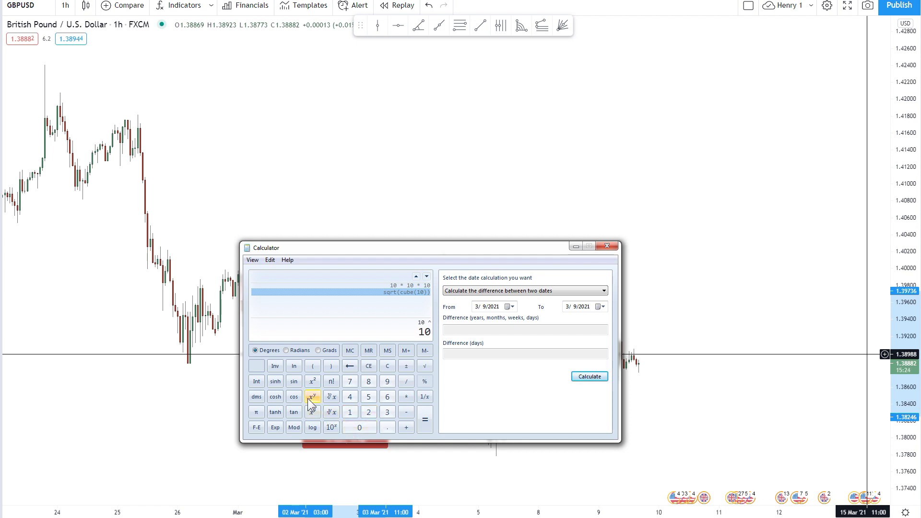
pyautogui.click(350, 412)
pyautogui.click(386, 429)
pyautogui.click(369, 397)
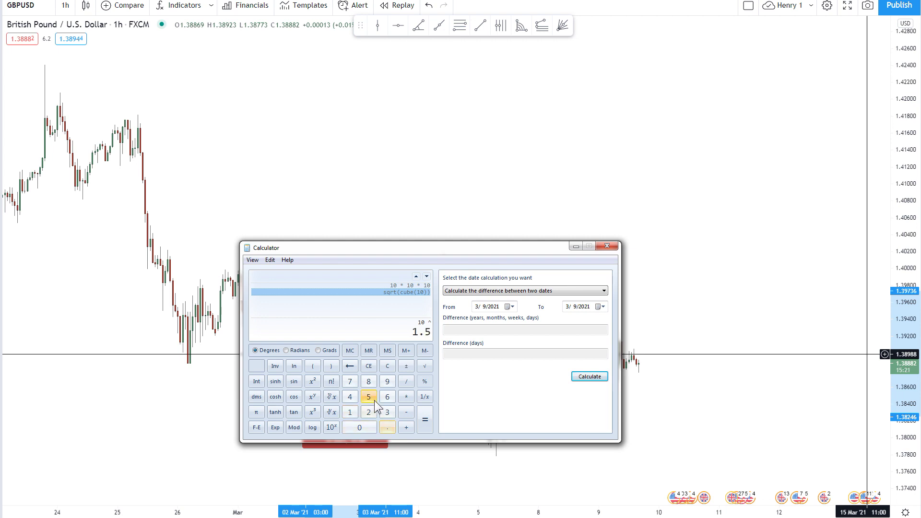
pyautogui.click(425, 430)
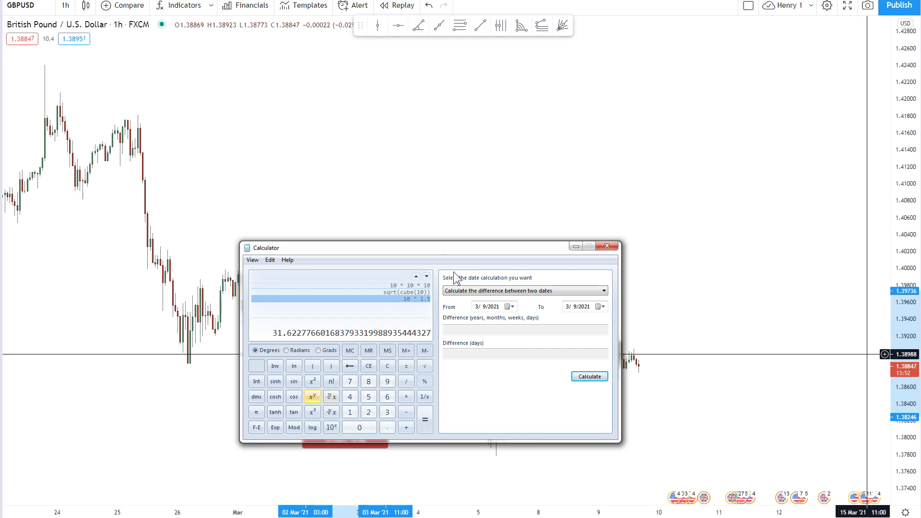
# Step: Remove the 32-bar measurement and start an 11-bar measurement from the 2 Mar low
pyautogui.hotkey('alt', 'Tab')
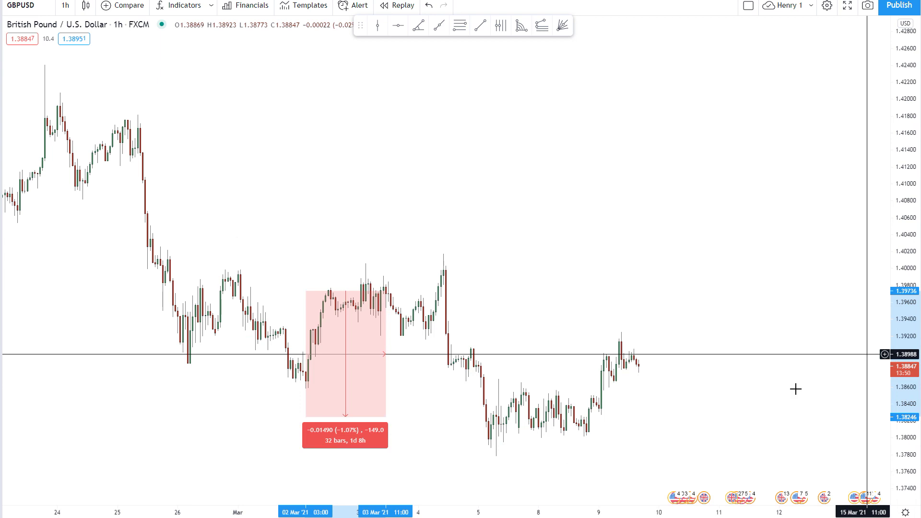
pyautogui.click(303, 376)
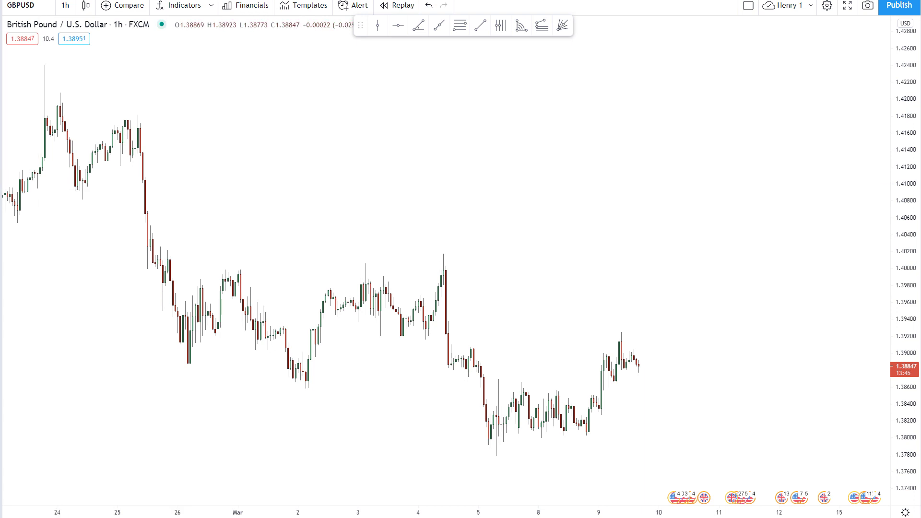
pyautogui.keyDown('shift'); pyautogui.click(331, 378); pyautogui.keyUp('shift')
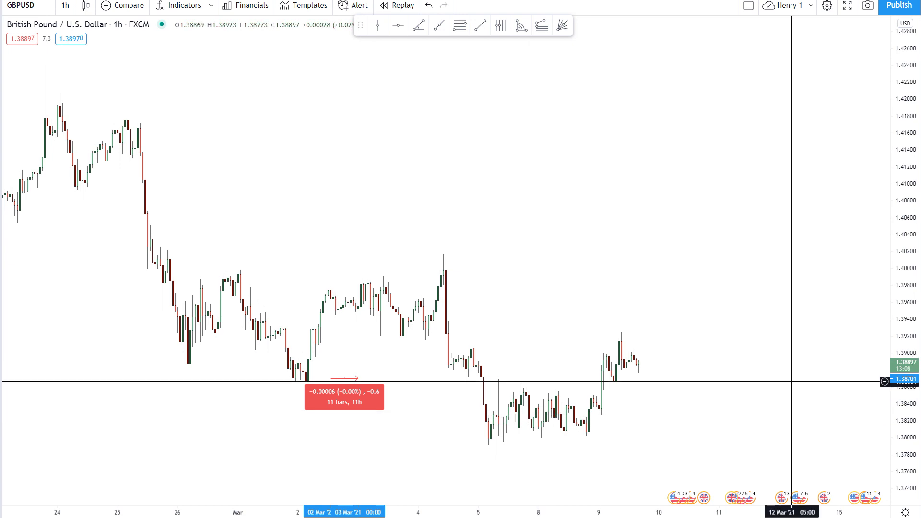
# Step: Centre Calculator and evaluate 11 ^ 0.5, the square root of 11
pyautogui.moveTo(634, 387); pyautogui.dragTo(383, 255)
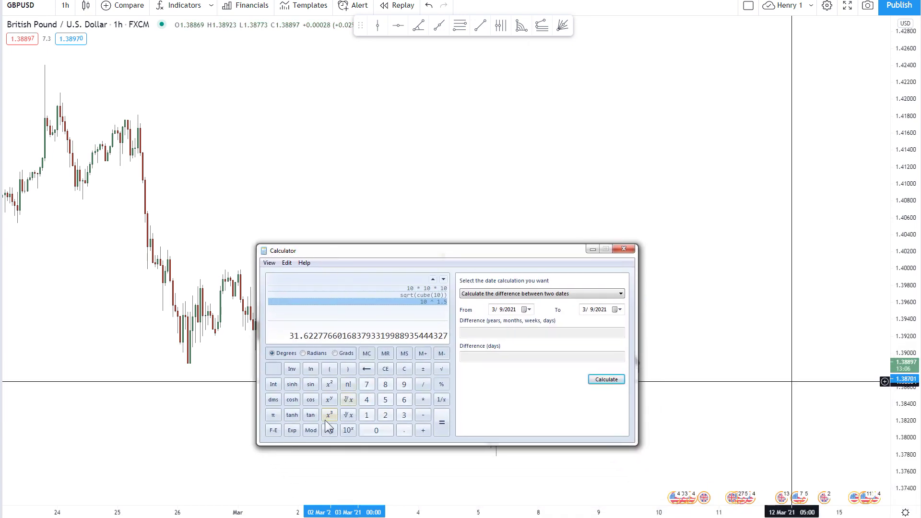
pyautogui.doubleClick(366, 416)
pyautogui.click(329, 399)
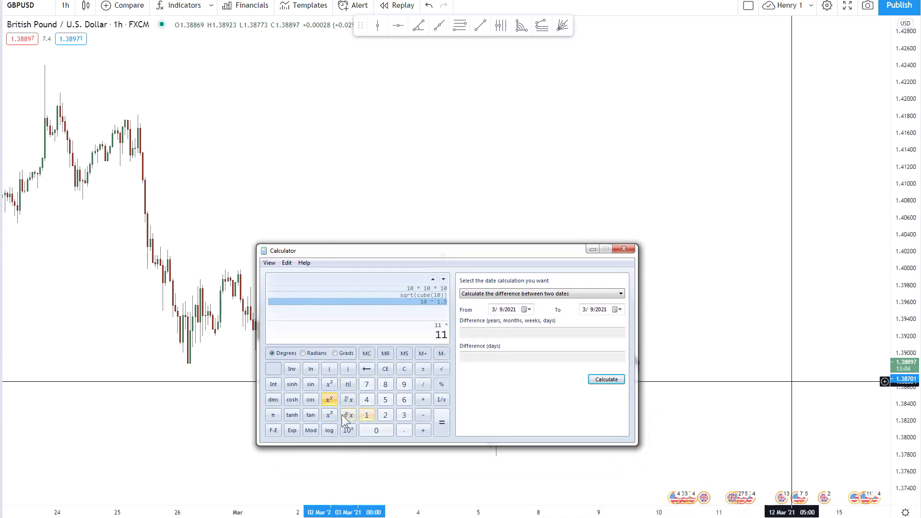
pyautogui.click(378, 427)
pyautogui.click(404, 431)
pyautogui.click(385, 399)
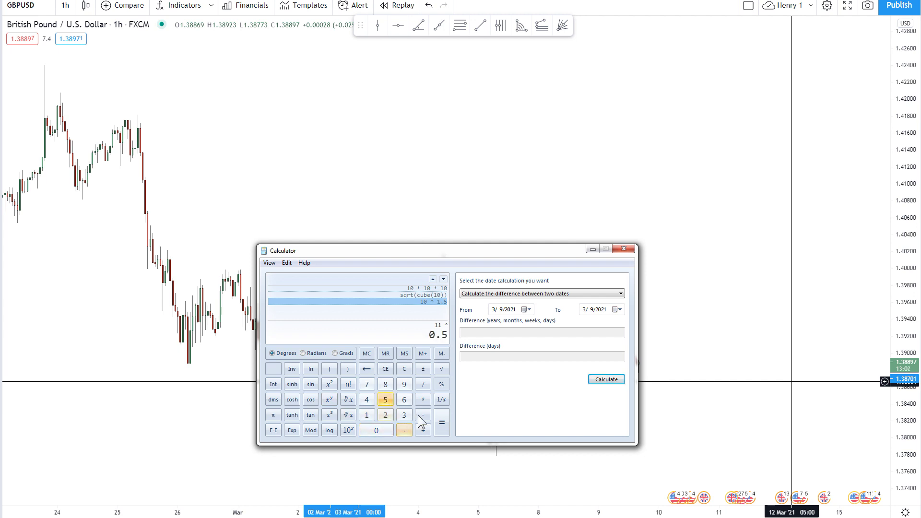
pyautogui.click(441, 423)
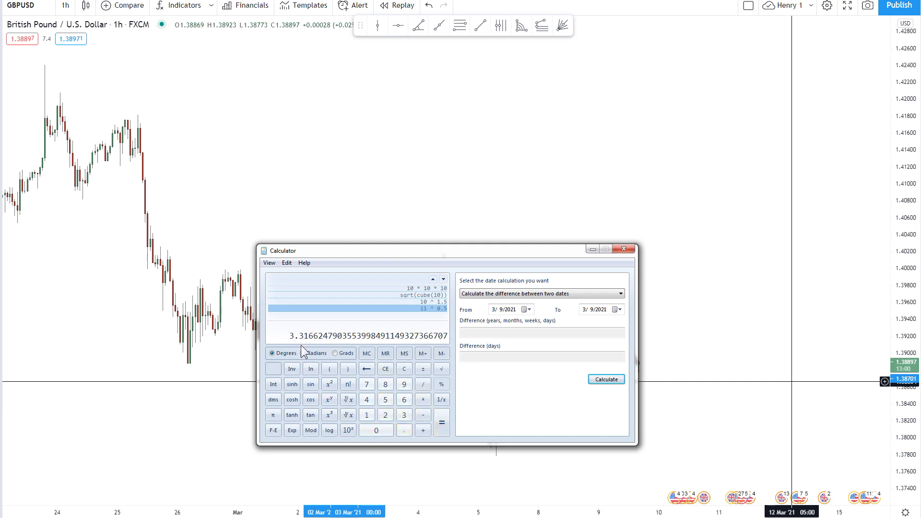
# Step: Evaluate 11 ^ 1.5 (about 36.48), then start a chart measurement at 2 Mar 13:00
pyautogui.press('Escape')
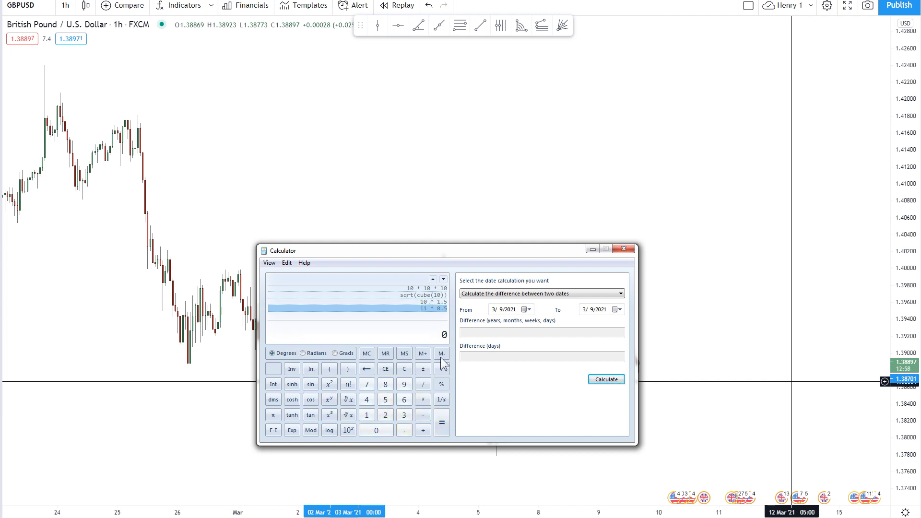
pyautogui.click(366, 415)
pyautogui.click(366, 415)
pyautogui.click(329, 399)
pyautogui.click(366, 415)
pyautogui.click(404, 430)
pyautogui.click(388, 400)
pyautogui.click(442, 422)
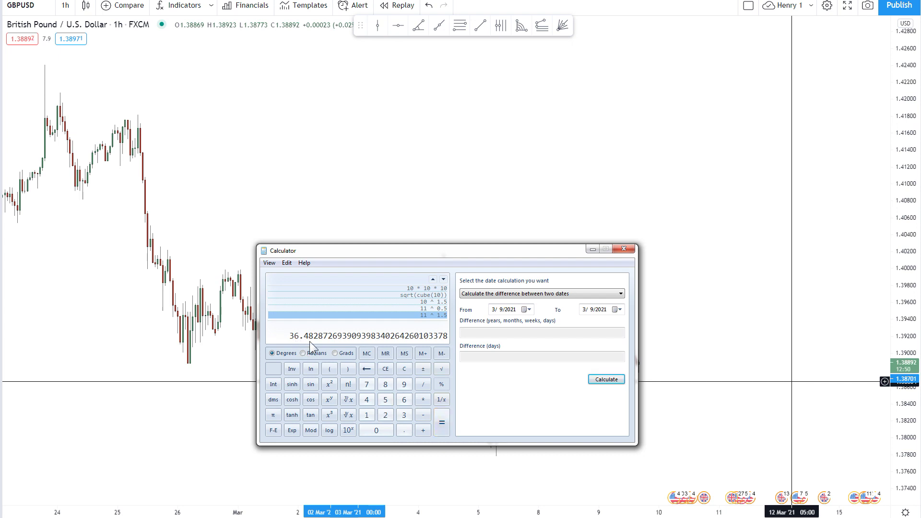
pyautogui.hotkey('alt', 'Tab')
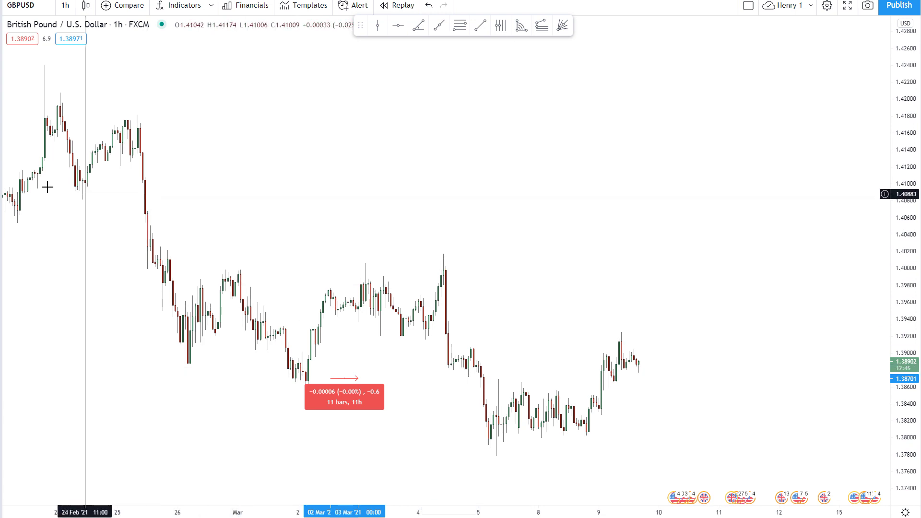
pyautogui.keyDown('shift'); pyautogui.click(331, 257); pyautogui.keyUp('shift')
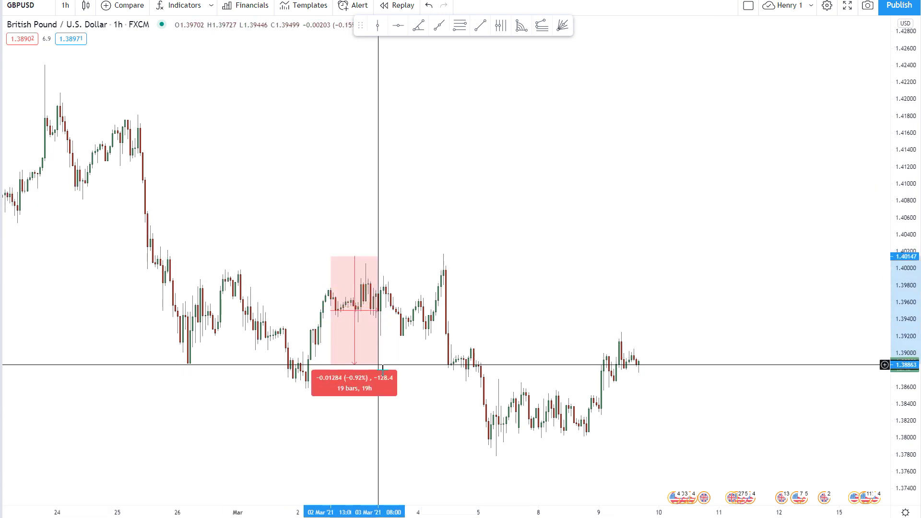
# Step: End the measurement at 04 Mar 01:00 (36 bars), then clear it from the chart
pyautogui.click(421, 401)
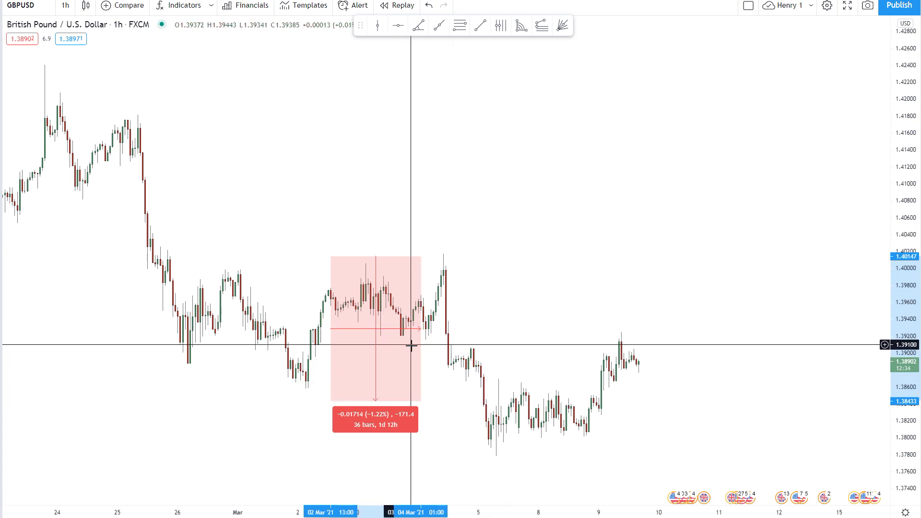
pyautogui.click(443, 374)
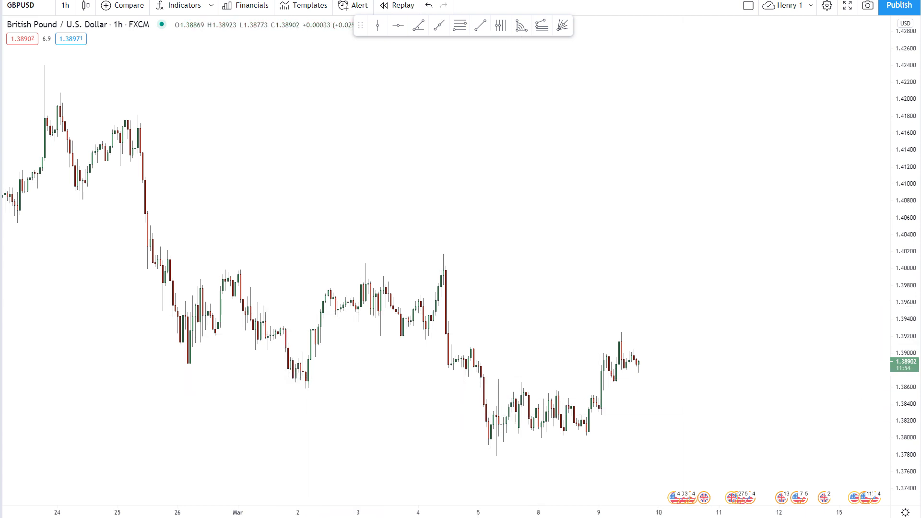
# Step: Discard a 3-bar trial measurement and start a new one near 1.404 on 03 Mar
pyautogui.moveTo(920, 243); pyautogui.dragTo(719, 243)
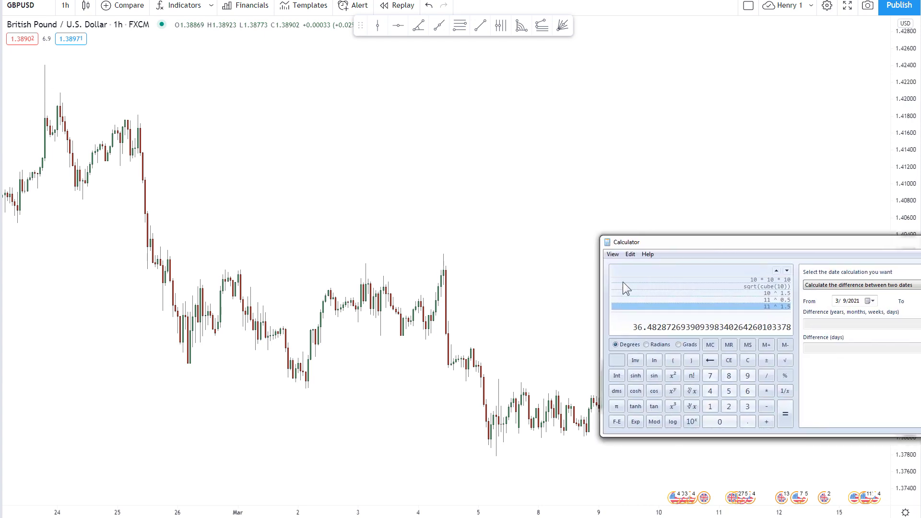
pyautogui.click(360, 335)
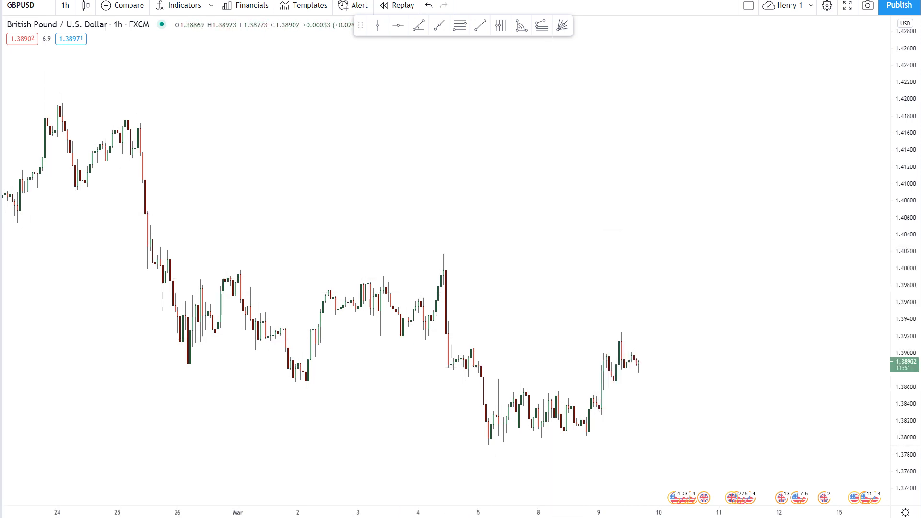
pyautogui.keyDown('shift'); pyautogui.click(358, 379); pyautogui.keyUp('shift')
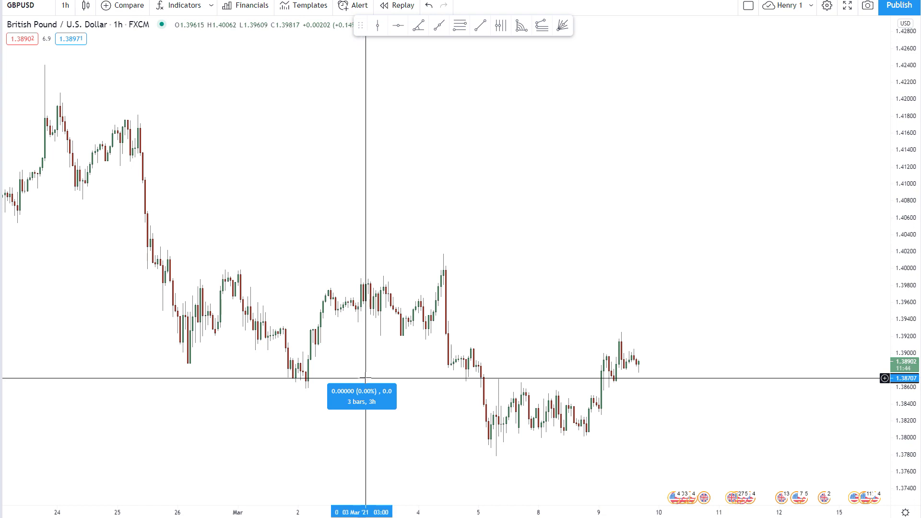
pyautogui.click(365, 378)
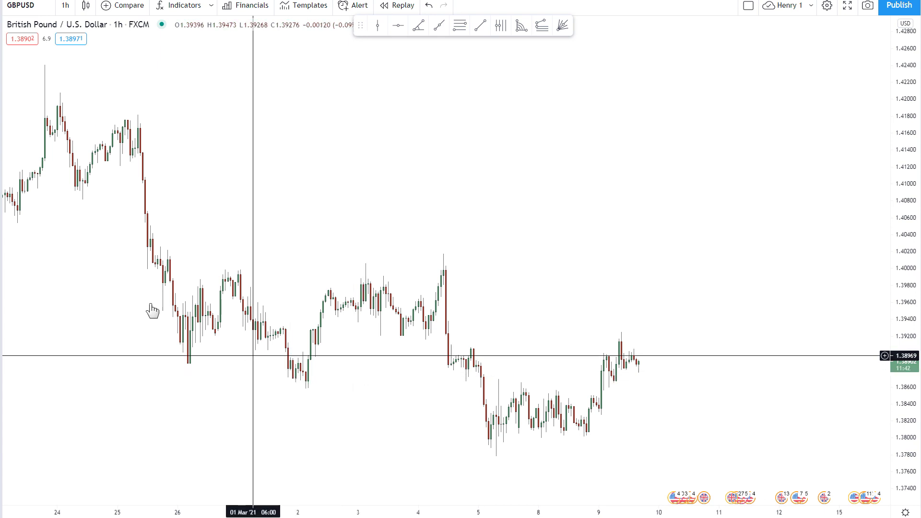
pyautogui.keyDown('shift'); pyautogui.click(366, 234); pyautogui.keyUp('shift')
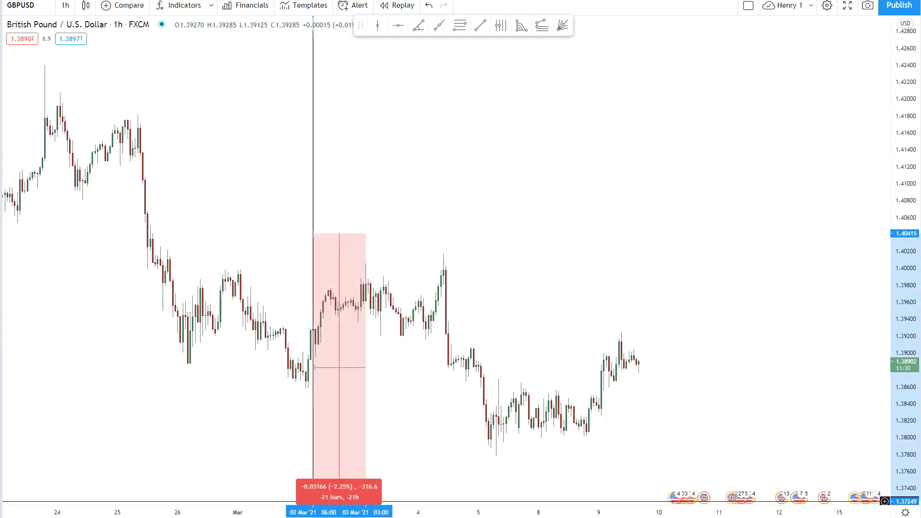
# Step: Evaluate 6 ^ 1.5 = 14.6969… and move Calculator off the right edge
pyautogui.hotkey('alt', 'Tab')
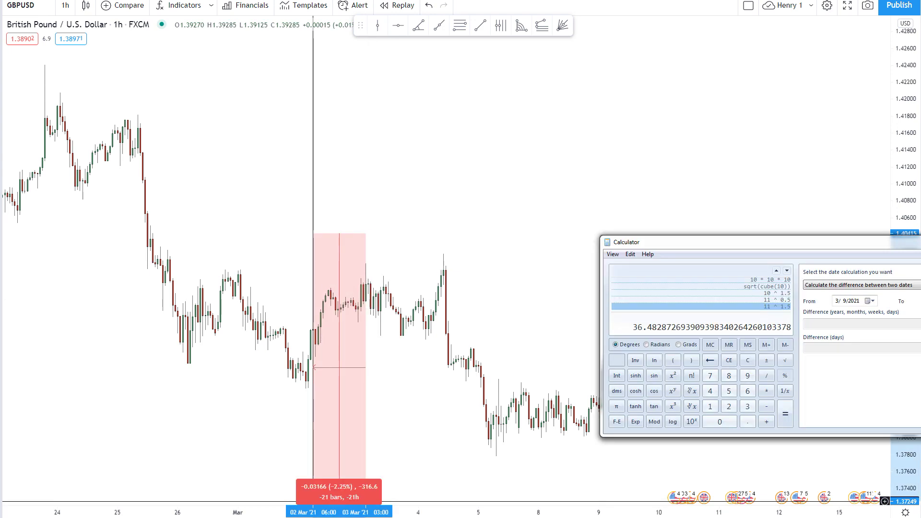
pyautogui.click(747, 391)
pyautogui.click(673, 391)
pyautogui.click(710, 407)
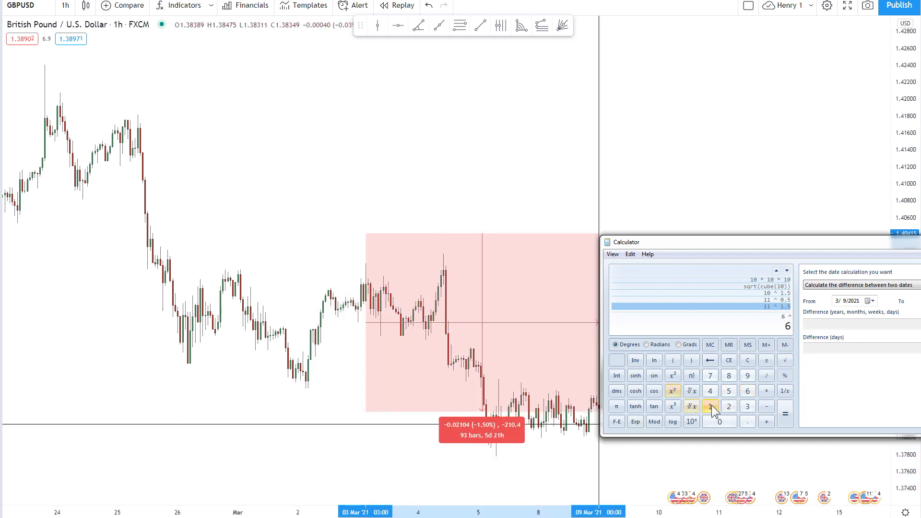
pyautogui.click(748, 422)
pyautogui.click(729, 391)
pyautogui.click(785, 414)
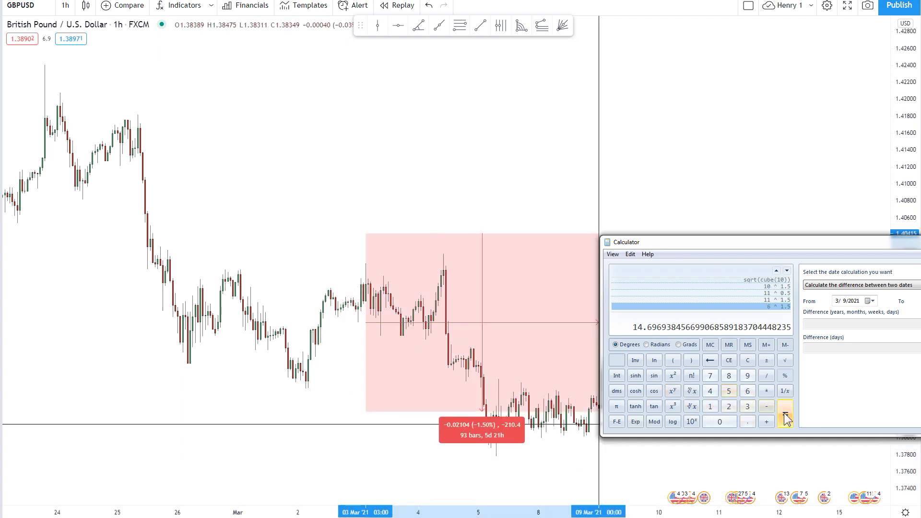
pyautogui.moveTo(696, 243); pyautogui.dragTo(920, 244)
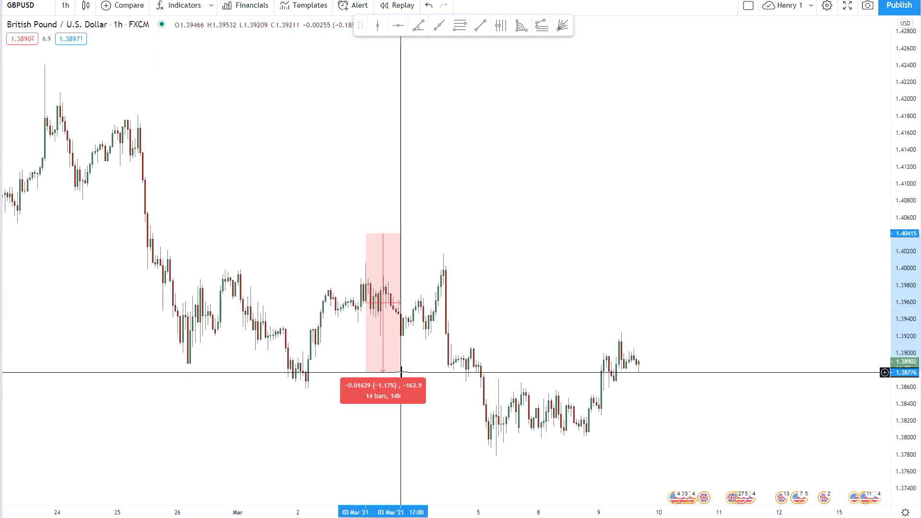
# Step: Cancel the 14-bar measurement and measure 7 bars (7h) from 03 Mar 12:00, reading -0.00037
pyautogui.press('Escape')
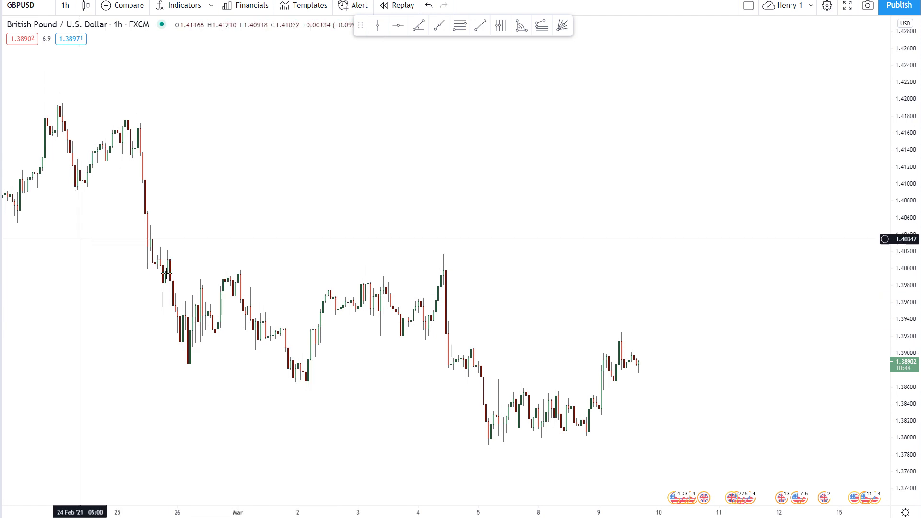
pyautogui.keyDown('shift'); pyautogui.click(383, 243); pyautogui.keyUp('shift')
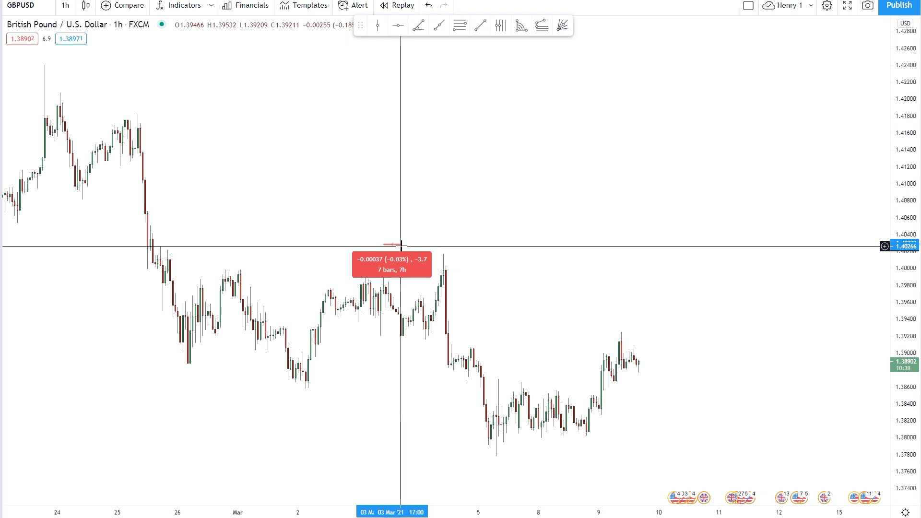
pyautogui.click(401, 246)
pyautogui.hotkey('alt', 'Tab')
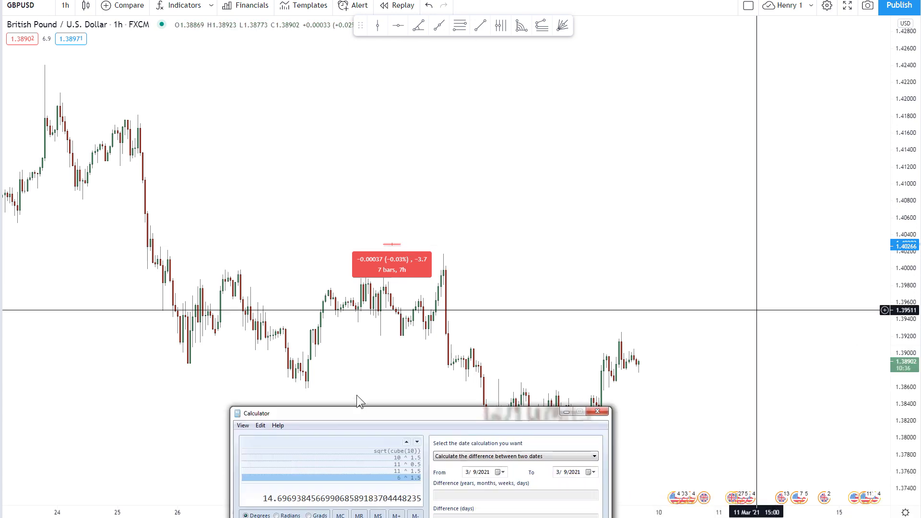
# Step: Move the calculator over the chart and compute 7 ^ 1.5 ≈ 18.52
pyautogui.moveTo(327, 466); pyautogui.dragTo(322, 341)
pyautogui.click(291, 475)
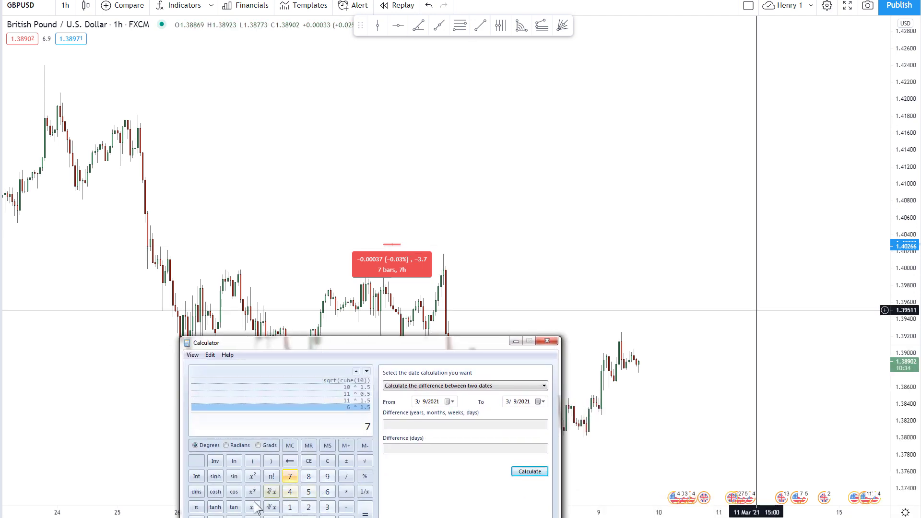
pyautogui.click(253, 493)
pyautogui.click(290, 507)
pyautogui.click(327, 517)
pyautogui.click(308, 492)
pyautogui.click(367, 512)
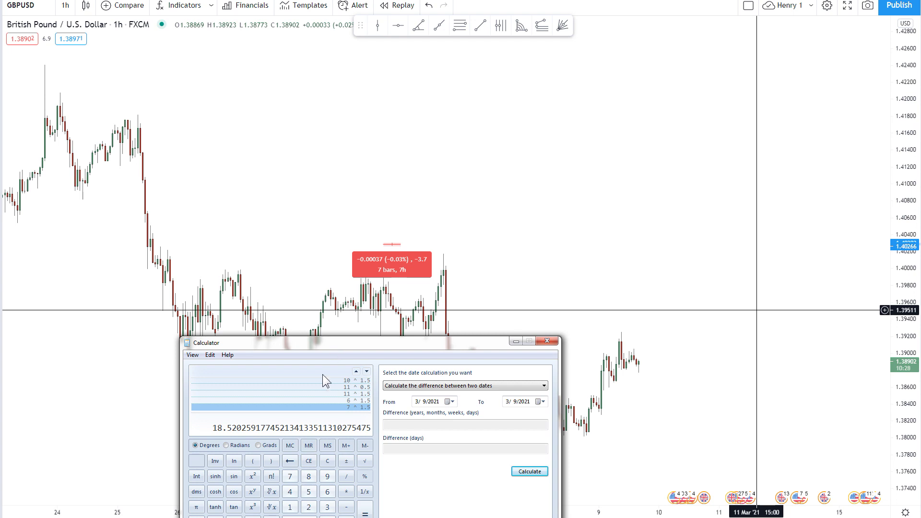
# Step: Compute 8 ^ 1.5 ≈ 22.63, then move the calculator aside to the right
pyautogui.click(309, 475)
pyautogui.click(253, 491)
pyautogui.click(290, 507)
pyautogui.click(327, 517)
pyautogui.click(309, 493)
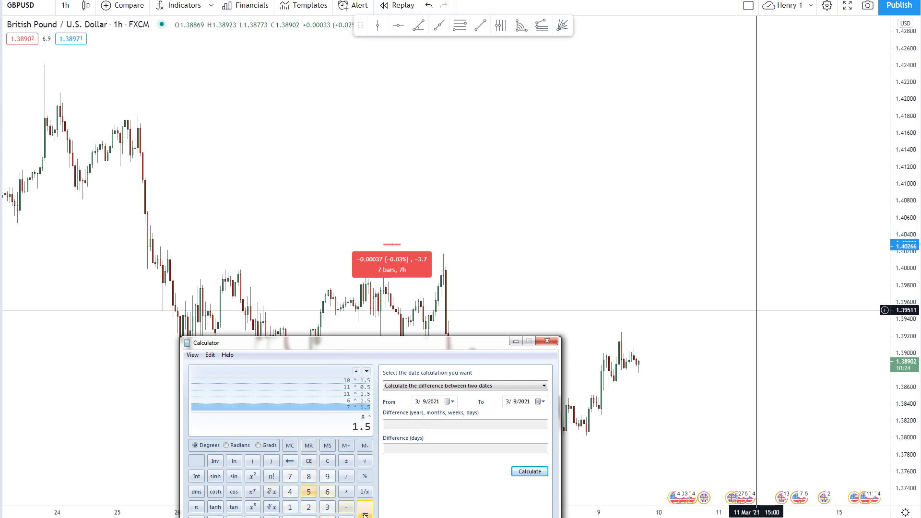
pyautogui.click(365, 511)
pyautogui.moveTo(326, 346); pyautogui.dragTo(919, 304)
# Step: Measure 18 bars (18h) from 03 Mar 10:00 to 04 Mar 04:00, reading -0.00598, with the calculator beside it
pyautogui.click(6, 199)
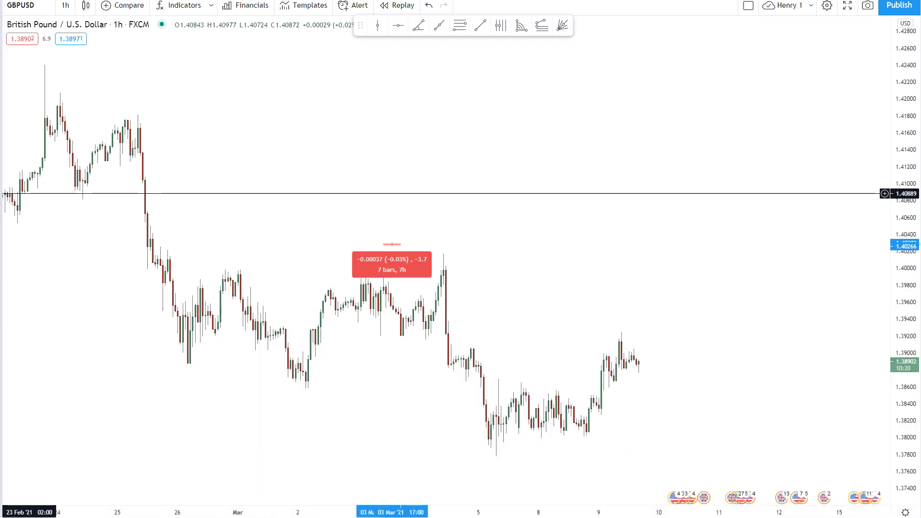
pyautogui.click(384, 181)
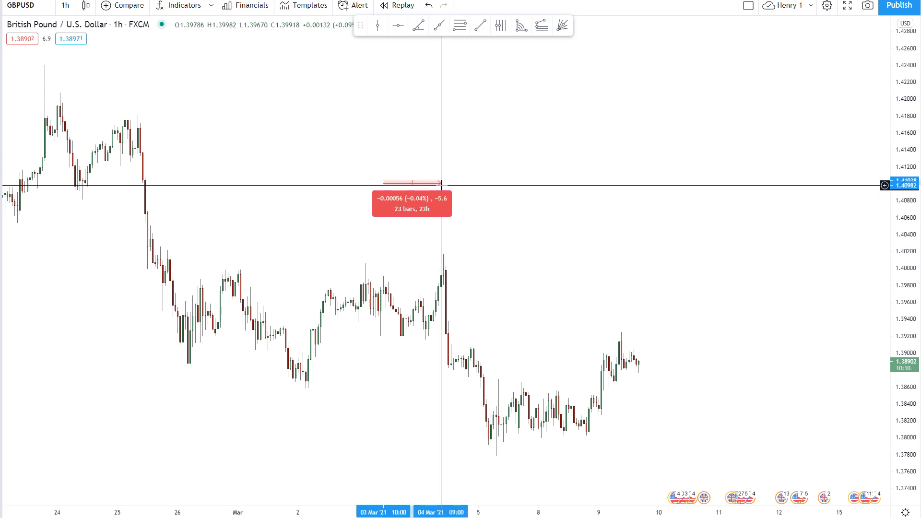
pyautogui.moveTo(817, 321); pyautogui.dragTo(889, 282)
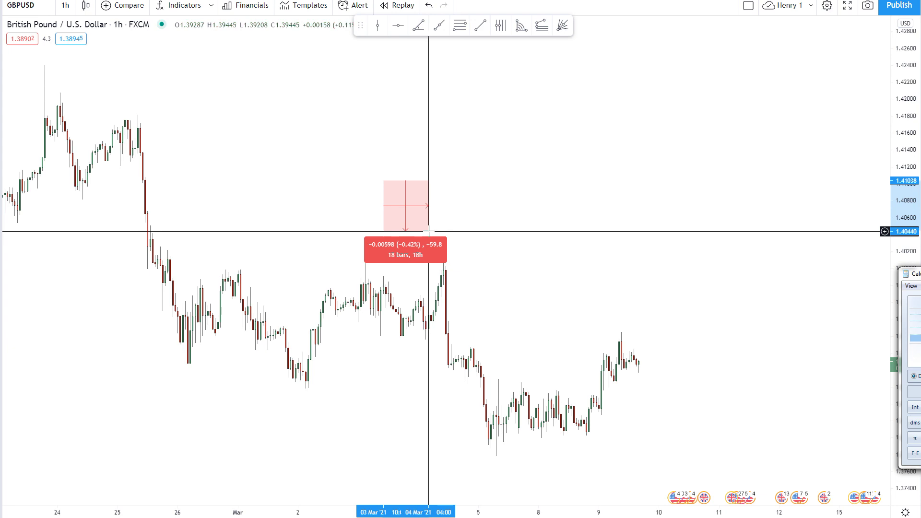
pyautogui.click(428, 231)
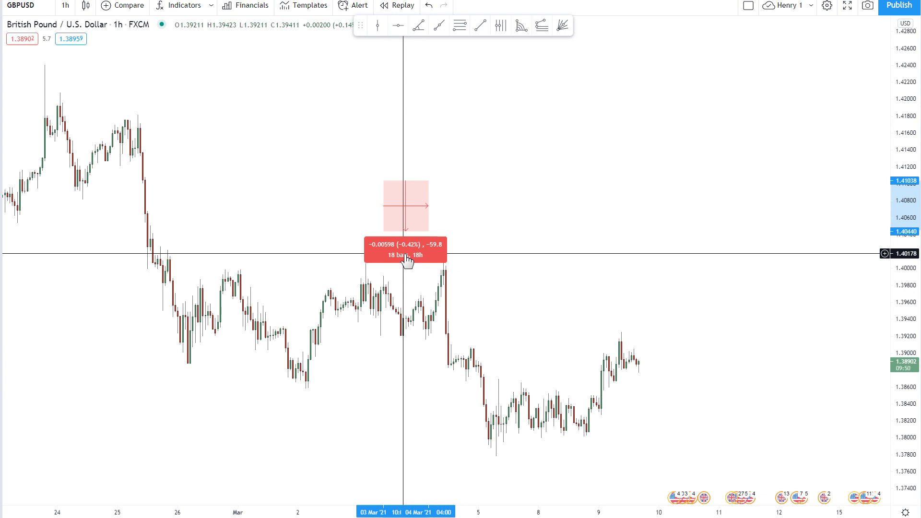
pyautogui.click(908, 288)
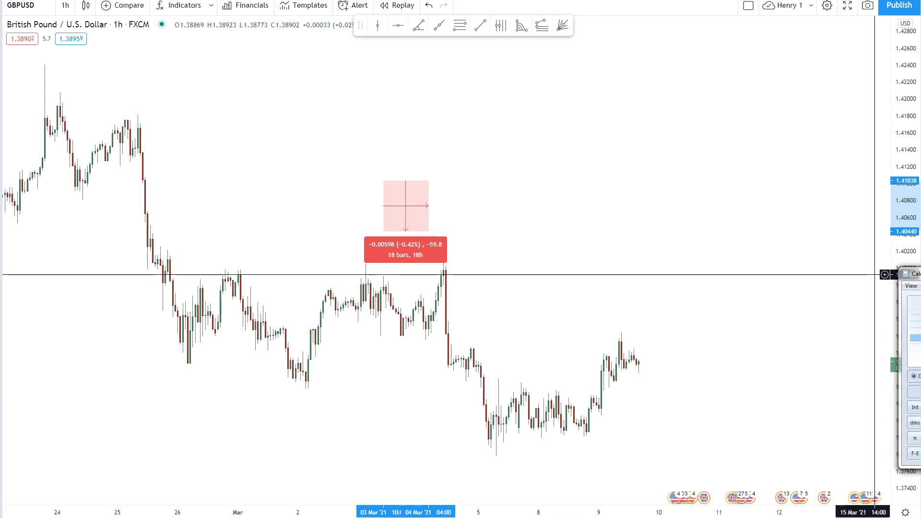
pyautogui.moveTo(913, 273); pyautogui.dragTo(776, 284)
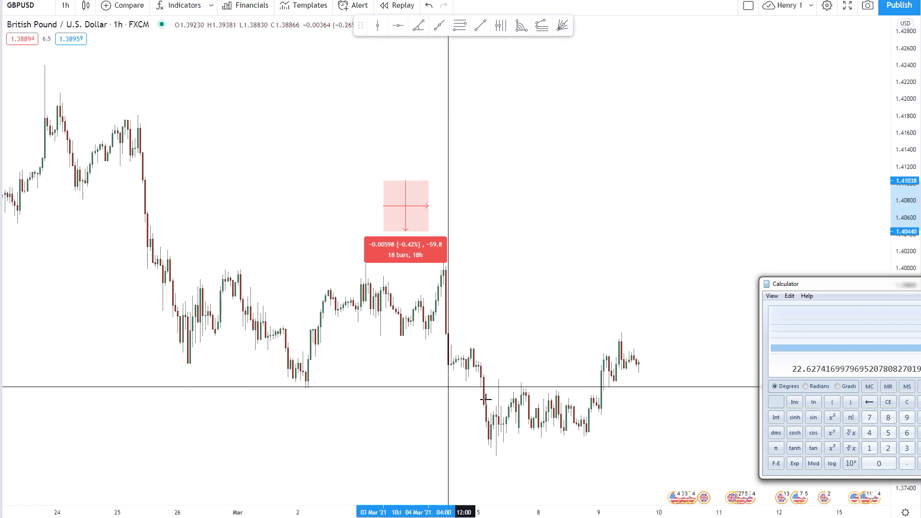
# Step: Bring the TradingView chart in front, hiding the calculator
pyautogui.click(757, 329)
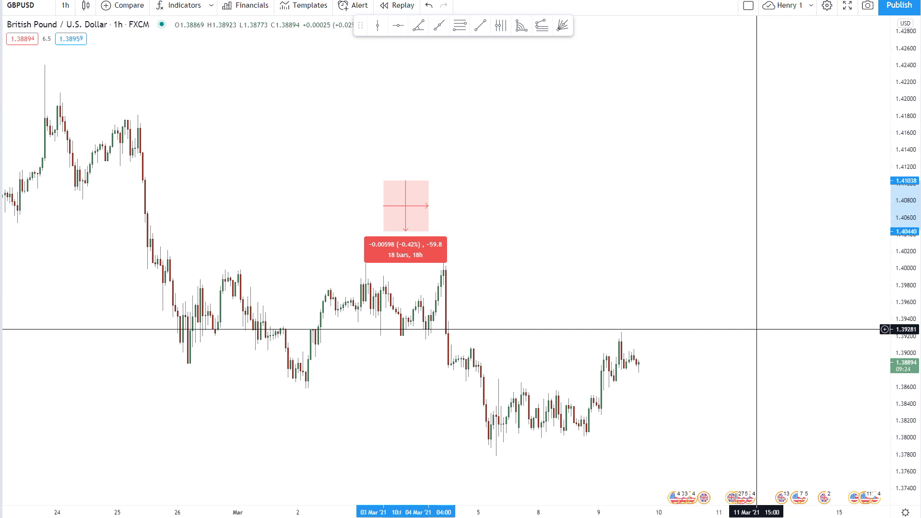